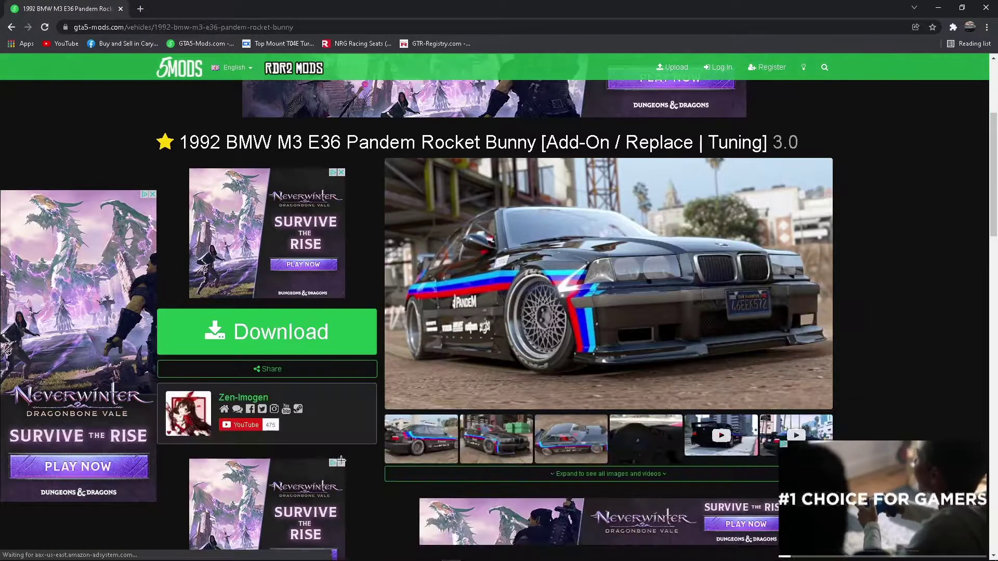
Download the 1992 BMW M3 E36 Pandem Rocket Bunny .rar archive from its mod page.
{"action": "left_click", "coordinate": [313, 344]}
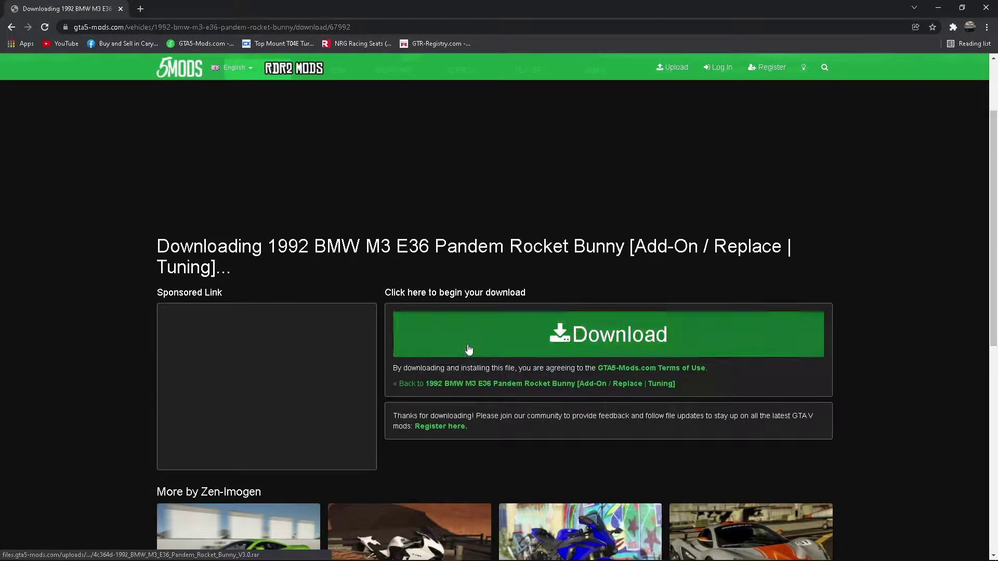
{"action": "left_click", "coordinate": [468, 349]}
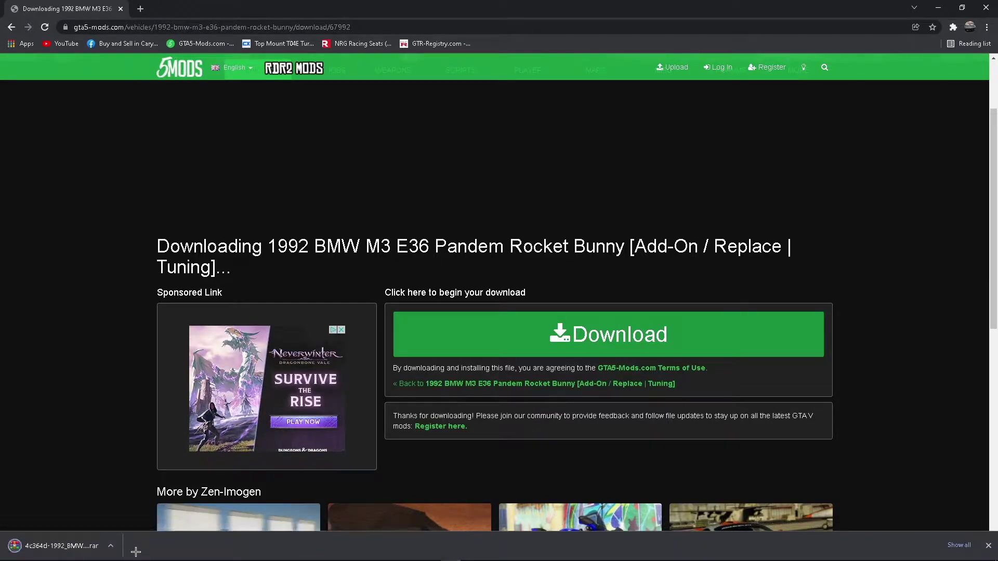
Open the downloaded archive and extract the e36pandem folder and uvmapfix.dds to the desktop.
{"action": "left_click", "coordinate": [83, 544]}
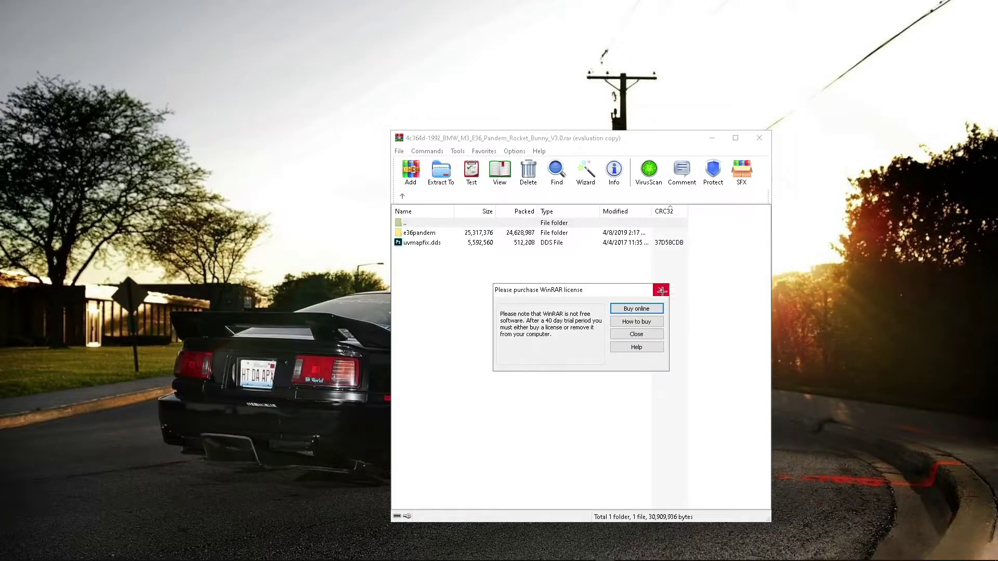
{"action": "left_click", "coordinate": [660, 290]}
{"action": "left_click_drag", "start_coordinate": [420, 233], "coordinate": [217, 174]}
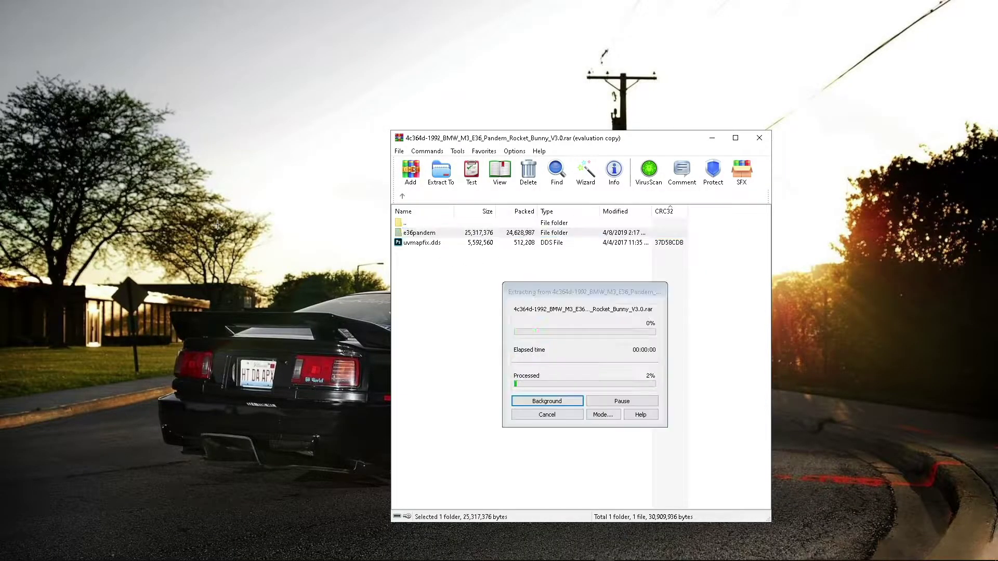
{"action": "left_click_drag", "start_coordinate": [256, 215], "coordinate": [258, 217]}
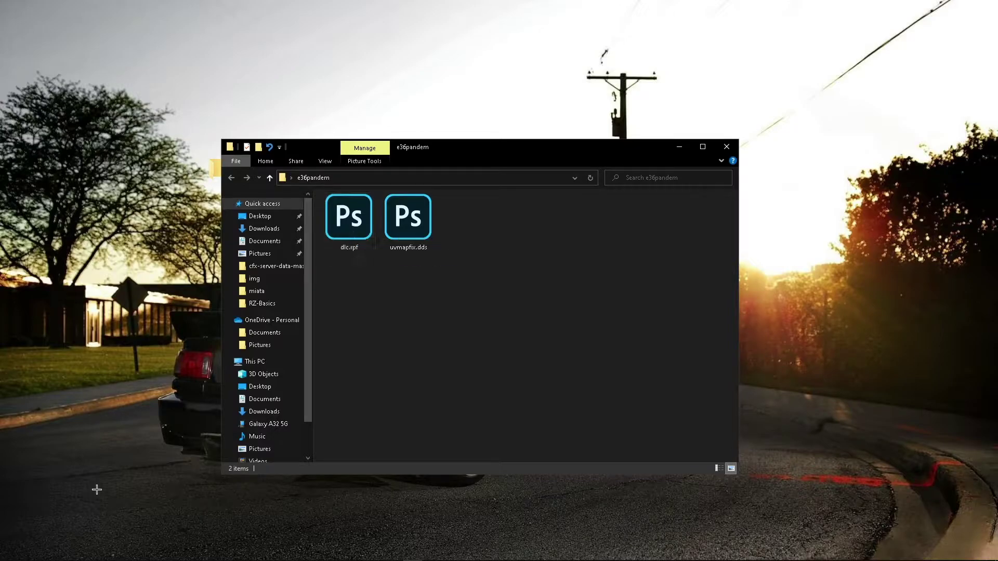
Launch OpenIV and copy dlc.rpf from e36pandem into the GTA V mods folder.
{"action": "left_click", "coordinate": [28, 553]}
{"action": "type", "text": "op"}
{"action": "left_click", "coordinate": [107, 270]}
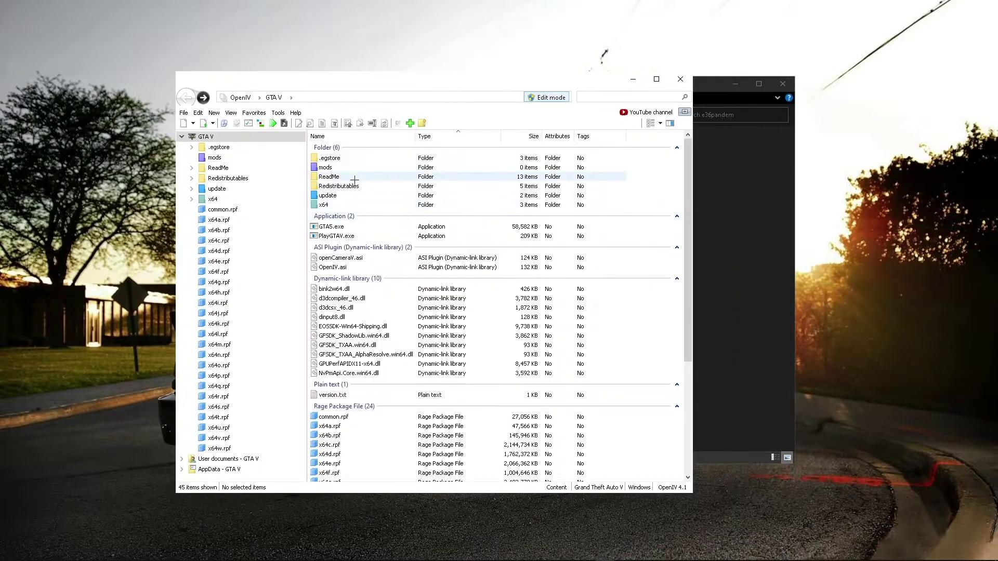
{"action": "double_click", "coordinate": [349, 168]}
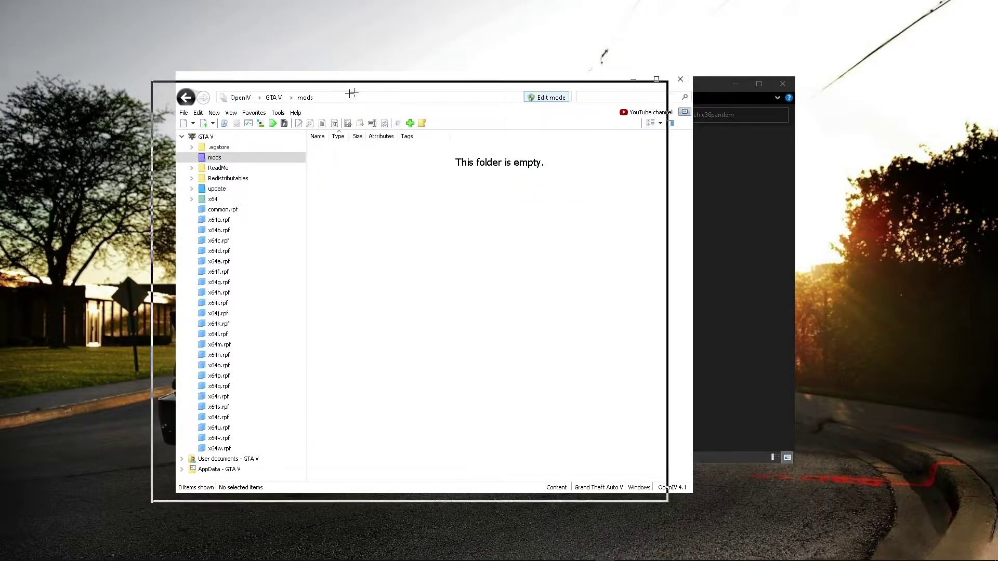
{"action": "left_click_drag", "start_coordinate": [578, 83], "coordinate": [749, 85]}
{"action": "left_click_drag", "start_coordinate": [575, 156], "coordinate": [290, 319]}
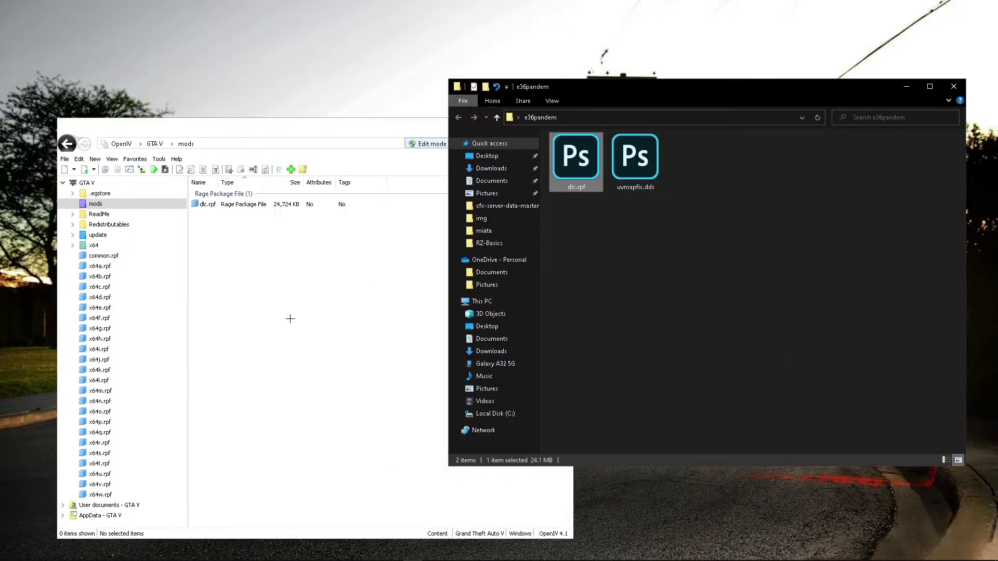
{"action": "left_click", "coordinate": [952, 86]}
Open dlc.rpf in the mods folder down to its x64 folder.
{"action": "left_click", "coordinate": [233, 205]}
{"action": "key", "text": "F2"}
{"action": "double_click", "coordinate": [233, 206]}
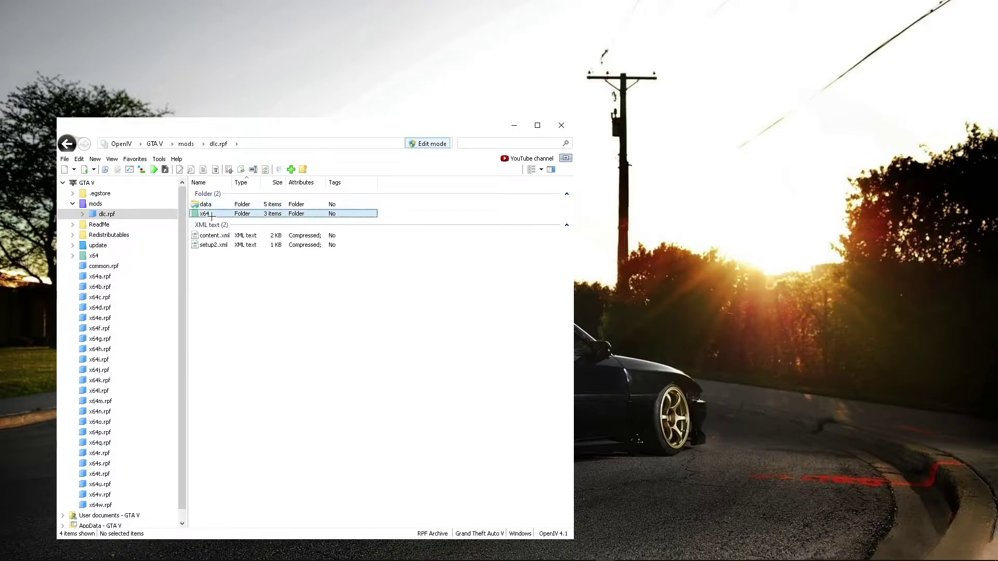
{"action": "double_click", "coordinate": [211, 214]}
Create a new folder on the desktop and rename it e36.
{"action": "right_click", "coordinate": [678, 307]}
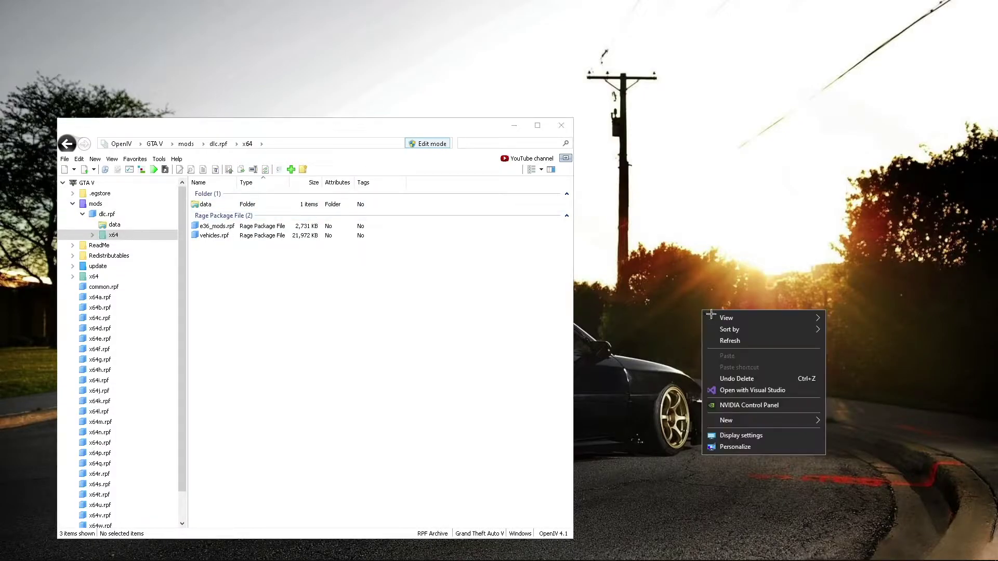
{"action": "mouse_move", "coordinate": [745, 421]}
{"action": "left_click", "coordinate": [853, 419]}
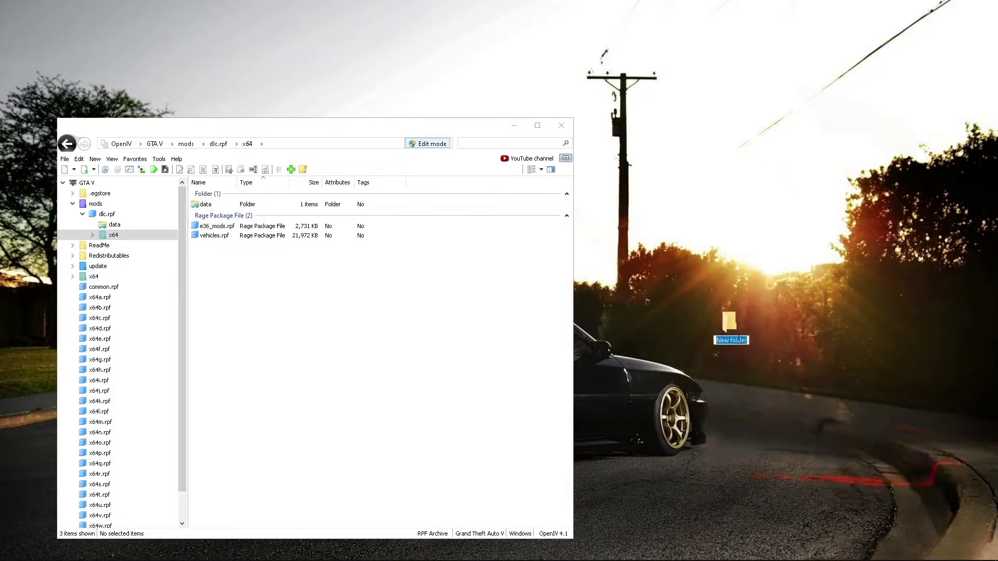
{"action": "left_click", "coordinate": [735, 326]}
{"action": "right_click", "coordinate": [738, 329]}
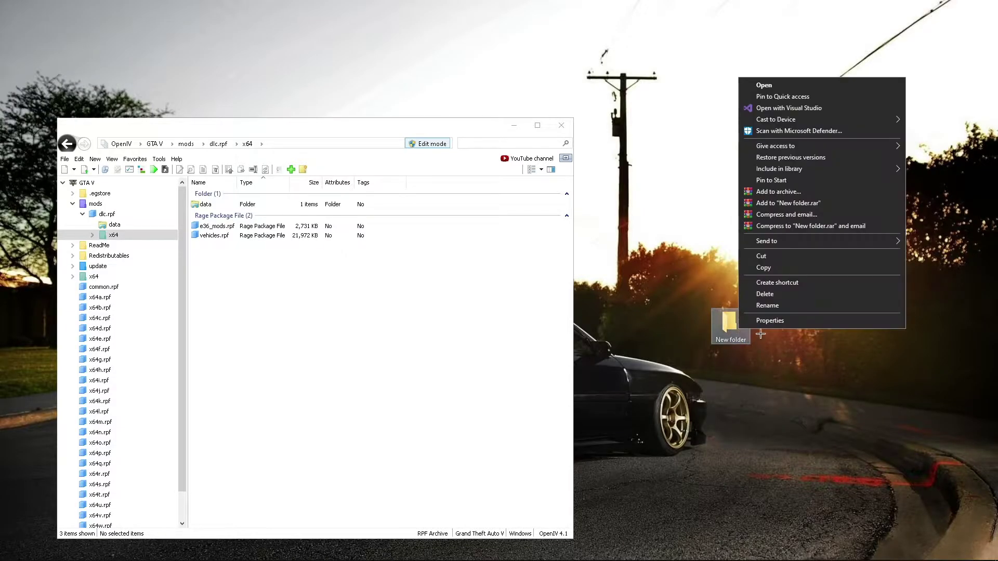
{"action": "left_click", "coordinate": [768, 305]}
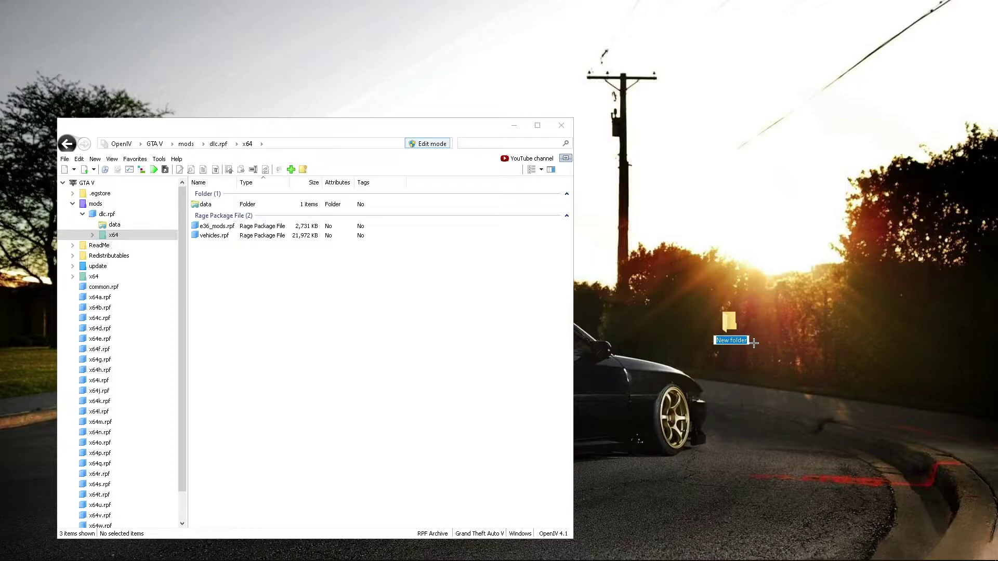
{"action": "type", "text": "e36"}
{"action": "left_click", "coordinate": [737, 323]}
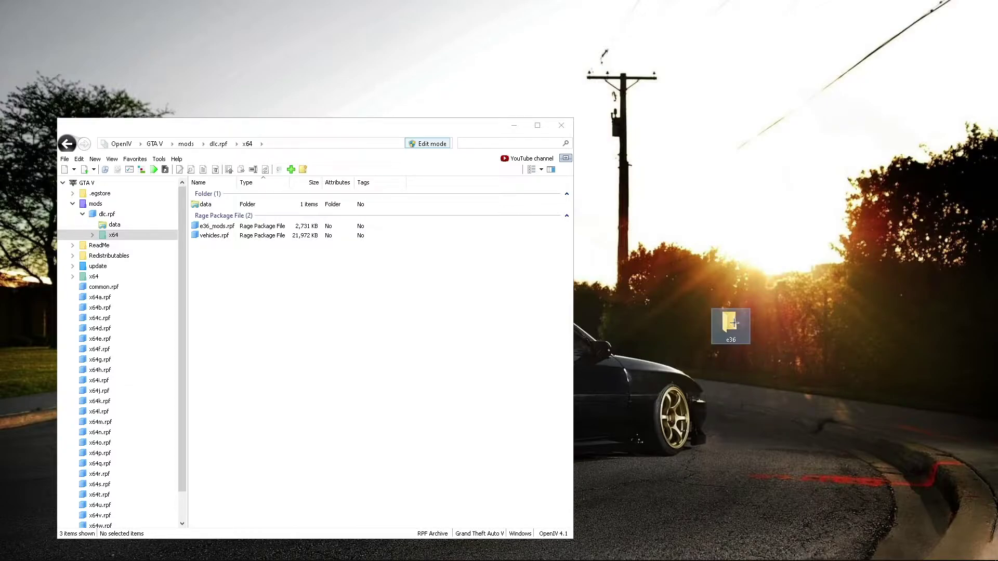
Create a new subfolder inside the e36 folder.
{"action": "double_click", "coordinate": [734, 323]}
{"action": "right_click", "coordinate": [616, 270]}
{"action": "mouse_move", "coordinate": [675, 407]}
{"action": "left_click", "coordinate": [762, 406]}
Name the subfolder stream and copy the three e36prb files from vehicles.rpf into it.
{"action": "type", "text": "stream"}
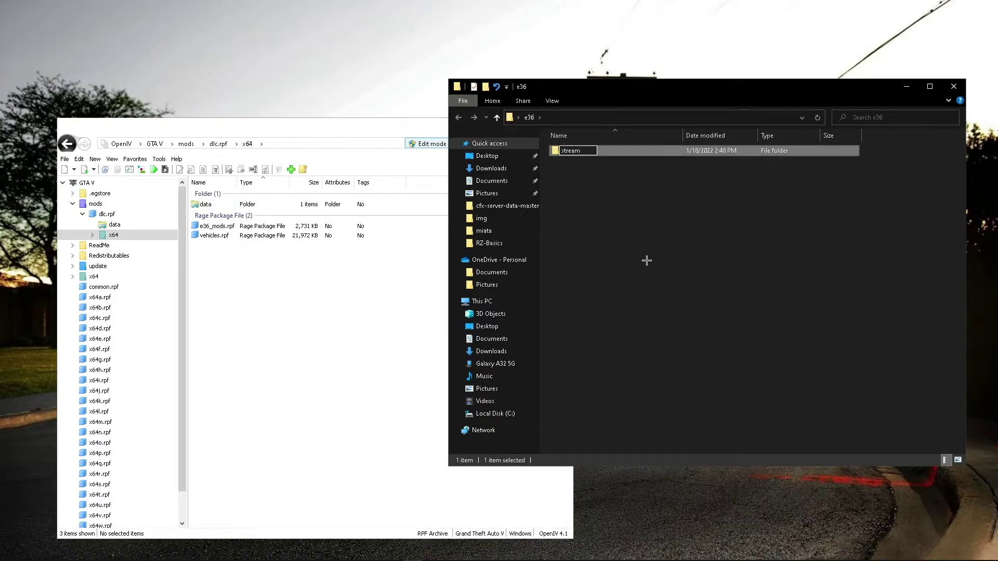
{"action": "left_click", "coordinate": [646, 259]}
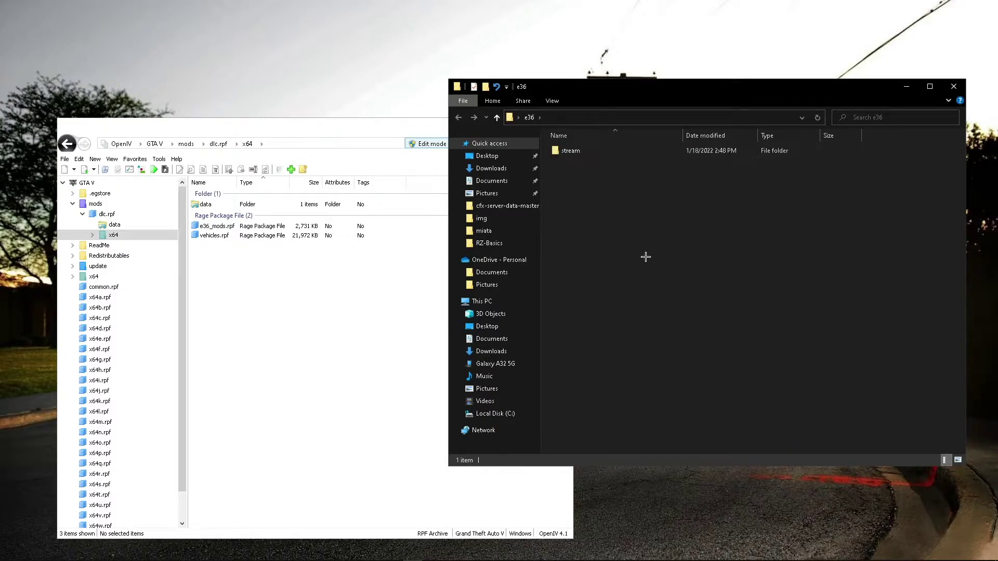
{"action": "double_click", "coordinate": [214, 237]}
{"action": "left_click_drag", "start_coordinate": [219, 269], "coordinate": [668, 219]}
{"action": "left_click_drag", "start_coordinate": [596, 157], "coordinate": [594, 154]}
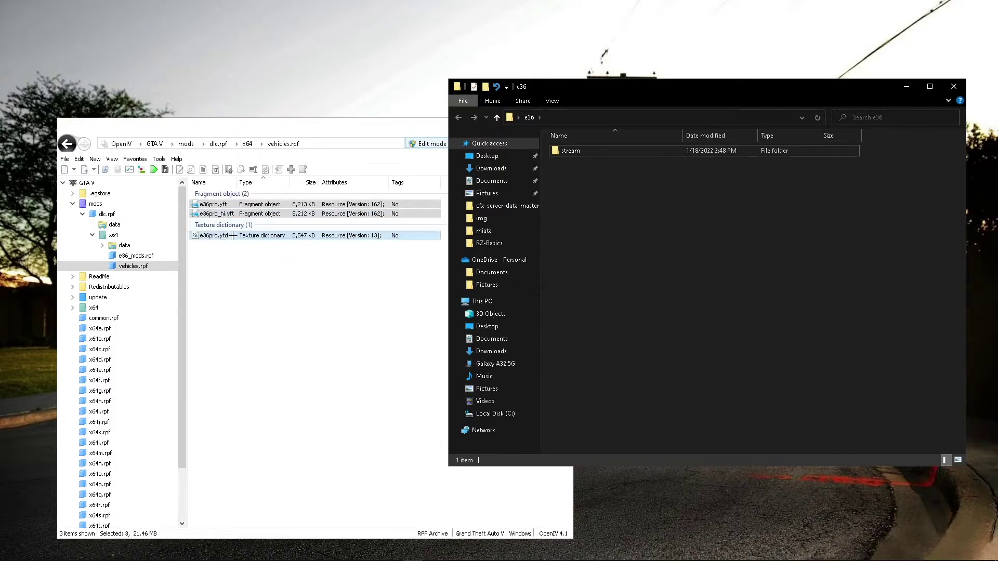
Copy the eight tuning part files from e36_mods.rpf into the stream folder.
{"action": "left_click", "coordinate": [232, 235]}
{"action": "key", "text": "BackSpace"}
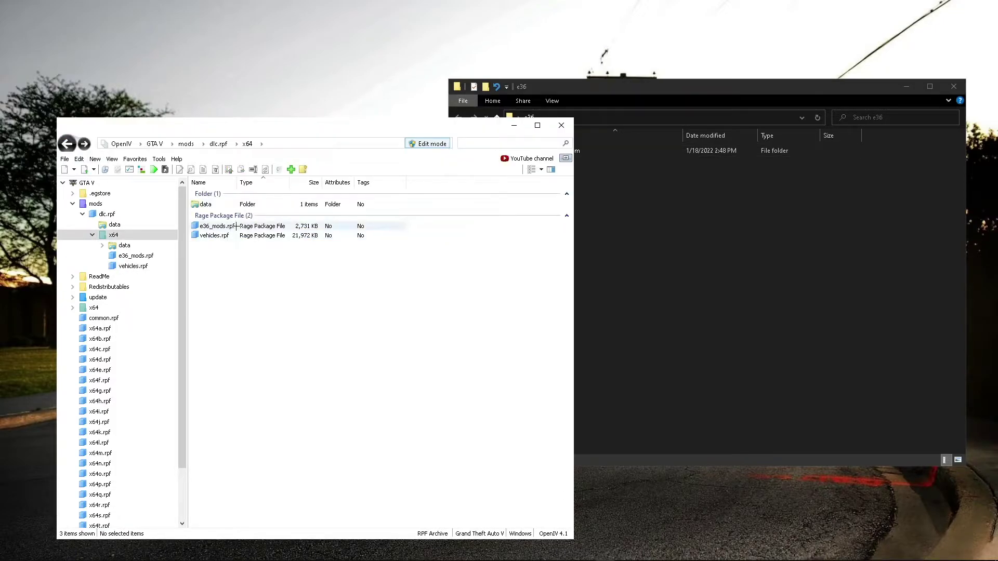
{"action": "double_click", "coordinate": [237, 226]}
{"action": "left_click_drag", "start_coordinate": [245, 309], "coordinate": [221, 201]}
{"action": "left_click_drag", "start_coordinate": [427, 234], "coordinate": [588, 151]}
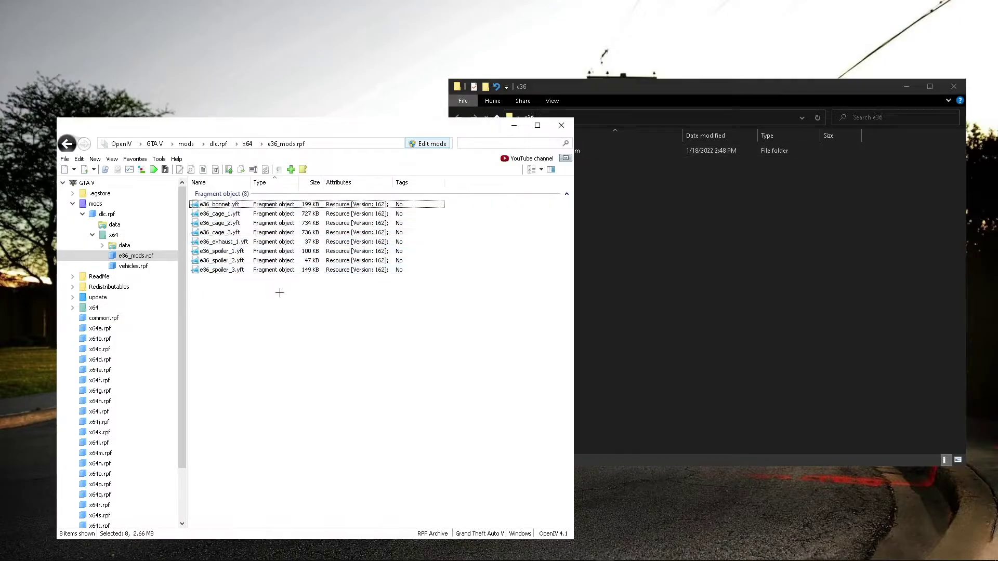
Copy the five .meta files from dlc.rpf's data folder into e36, then close OpenIV.
{"action": "left_click", "coordinate": [66, 143]}
{"action": "left_click", "coordinate": [67, 143]}
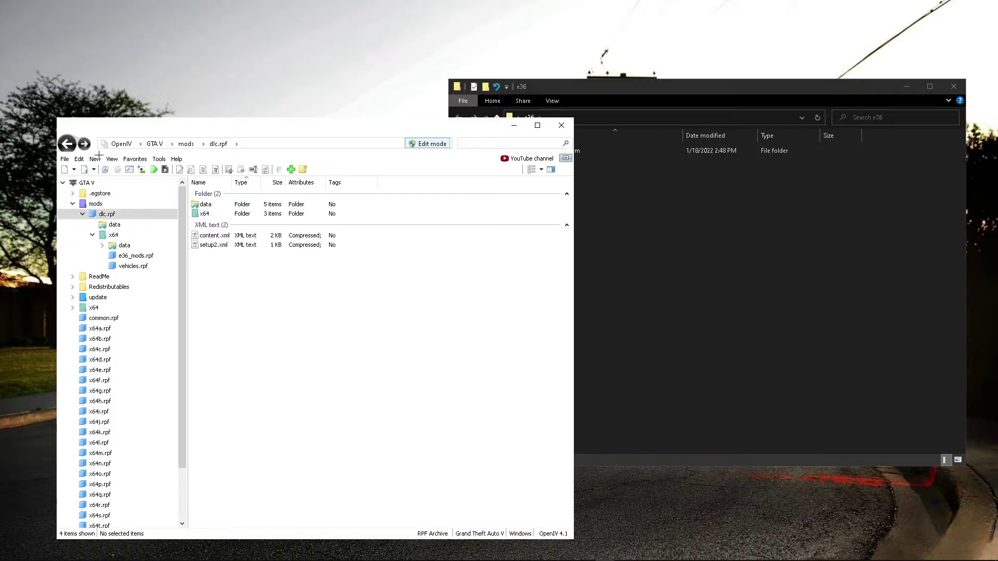
{"action": "double_click", "coordinate": [217, 205]}
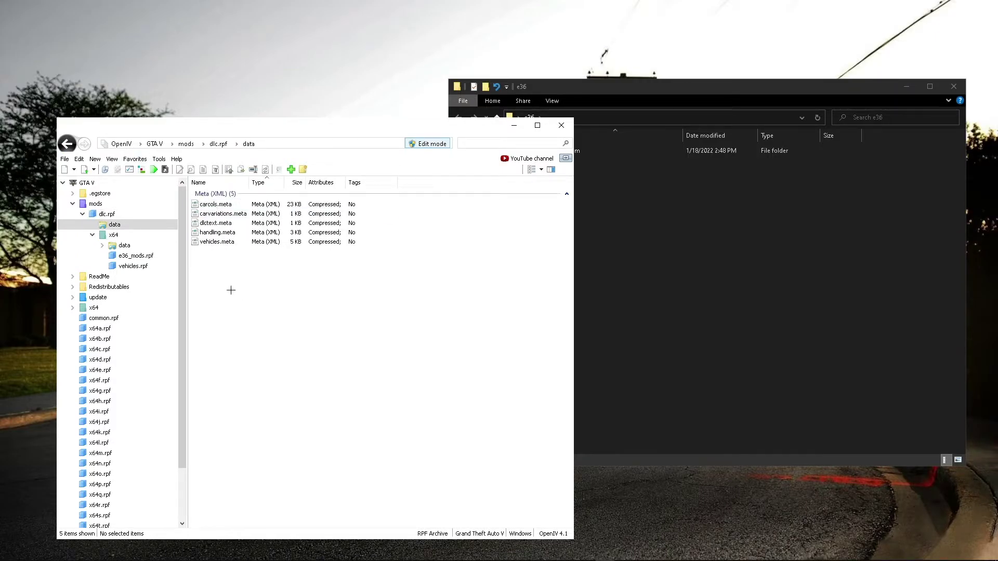
{"action": "left_click_drag", "start_coordinate": [231, 290], "coordinate": [732, 311]}
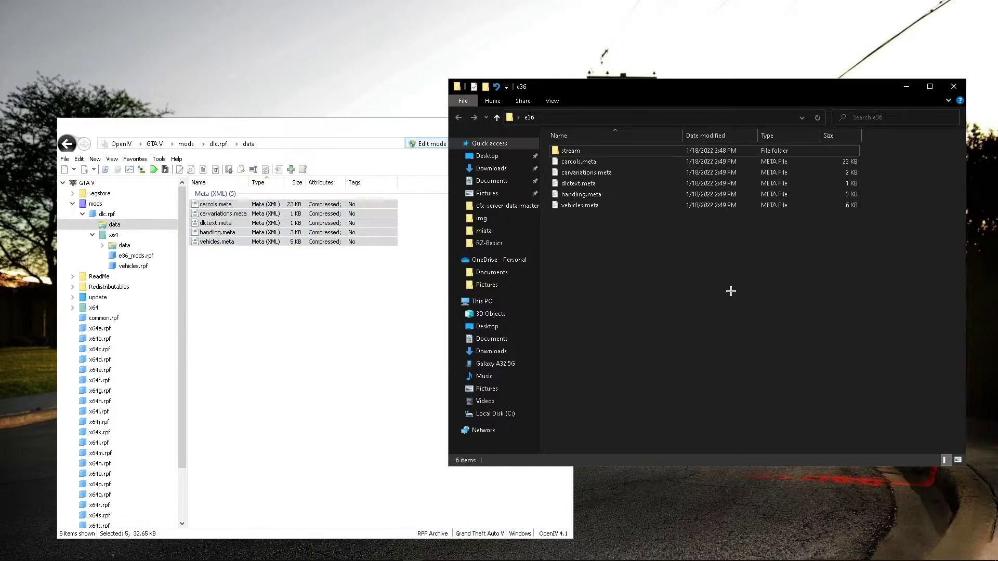
{"action": "left_click", "coordinate": [372, 129]}
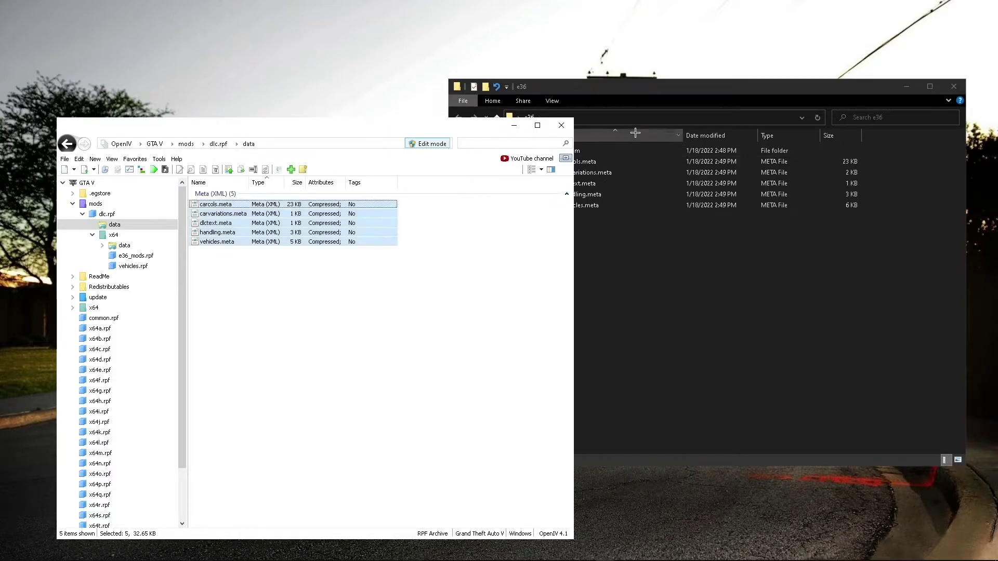
{"action": "left_click", "coordinate": [562, 124]}
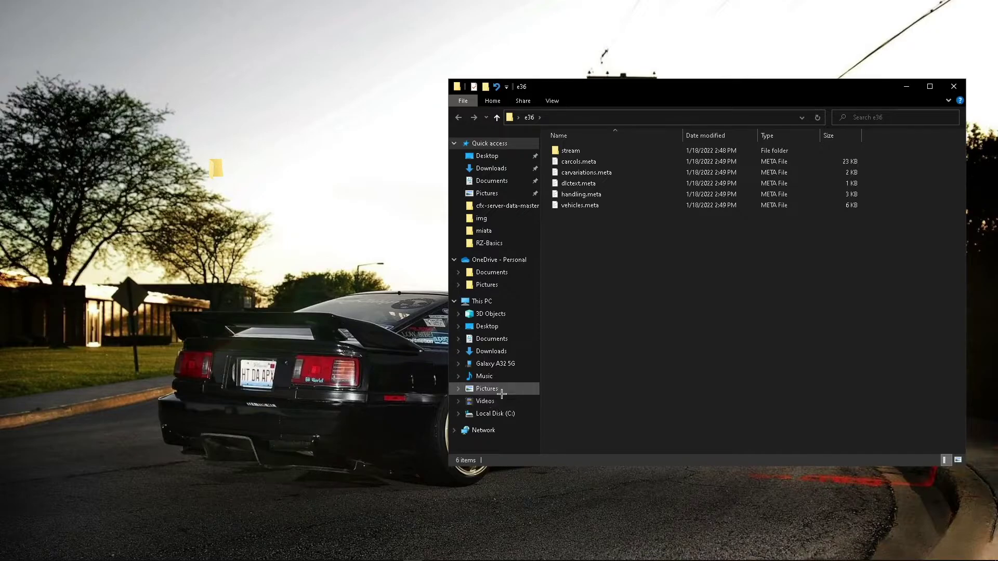
Move the desktop e36 folder into C:\Server\Server\resources\[car].
{"action": "left_click", "coordinate": [483, 414]}
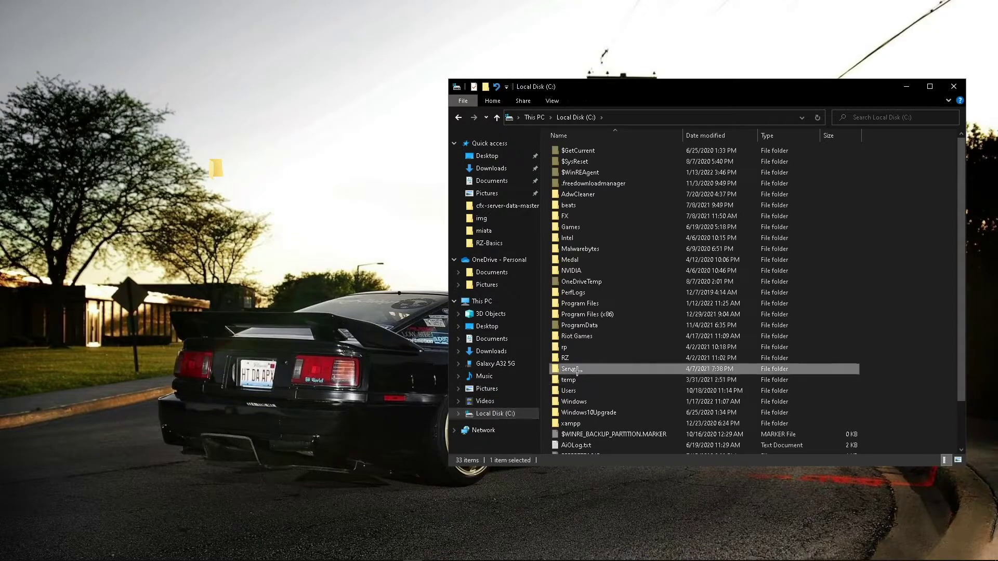
{"action": "double_click", "coordinate": [577, 370]}
{"action": "double_click", "coordinate": [580, 151]}
{"action": "double_click", "coordinate": [572, 193]}
{"action": "double_click", "coordinate": [570, 150]}
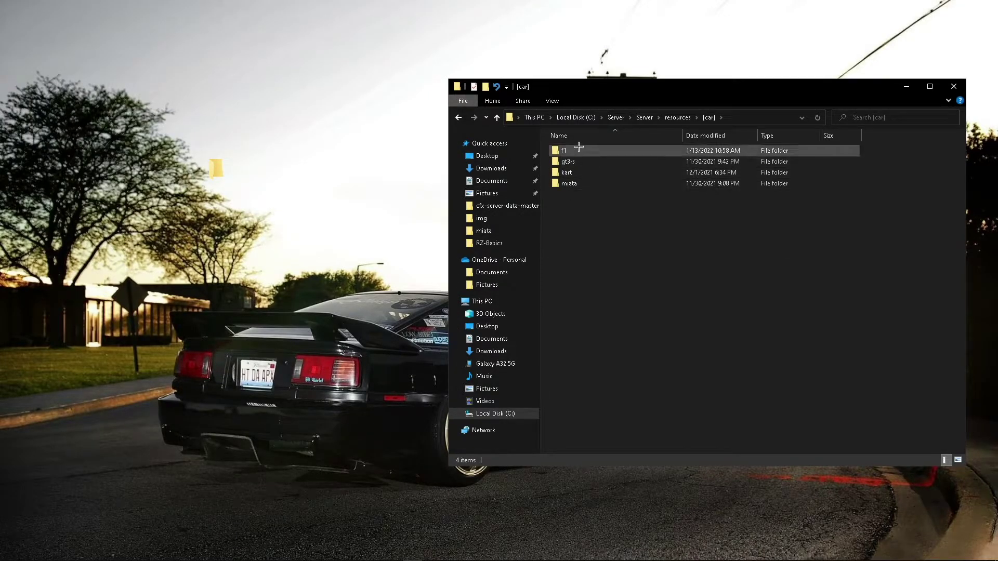
{"action": "left_click_drag", "start_coordinate": [577, 87], "coordinate": [185, 80]}
{"action": "left_click_drag", "start_coordinate": [731, 330], "coordinate": [284, 281]}
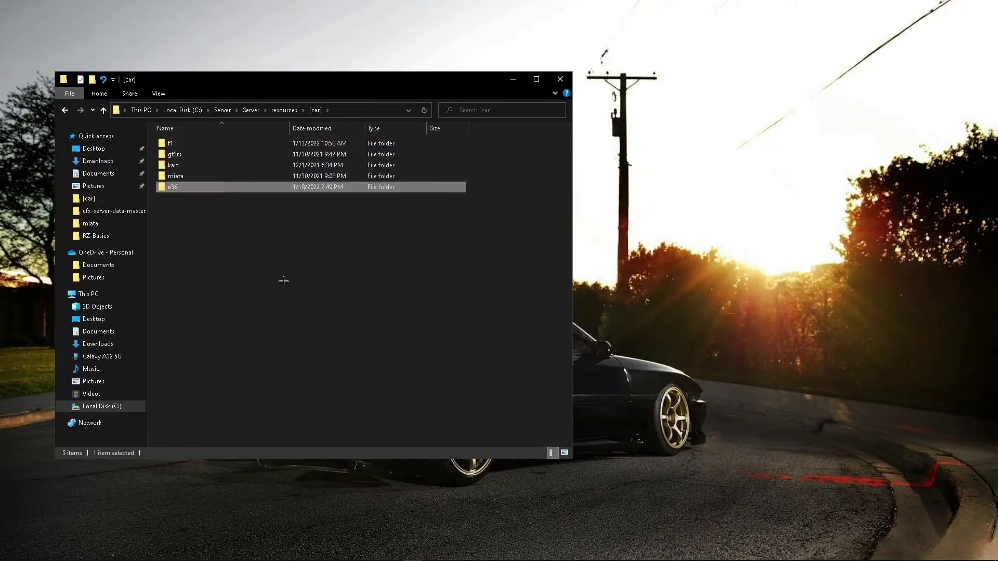
View the miata resource's _resource.lua in the code editor, then close it.
{"action": "double_click", "coordinate": [177, 176]}
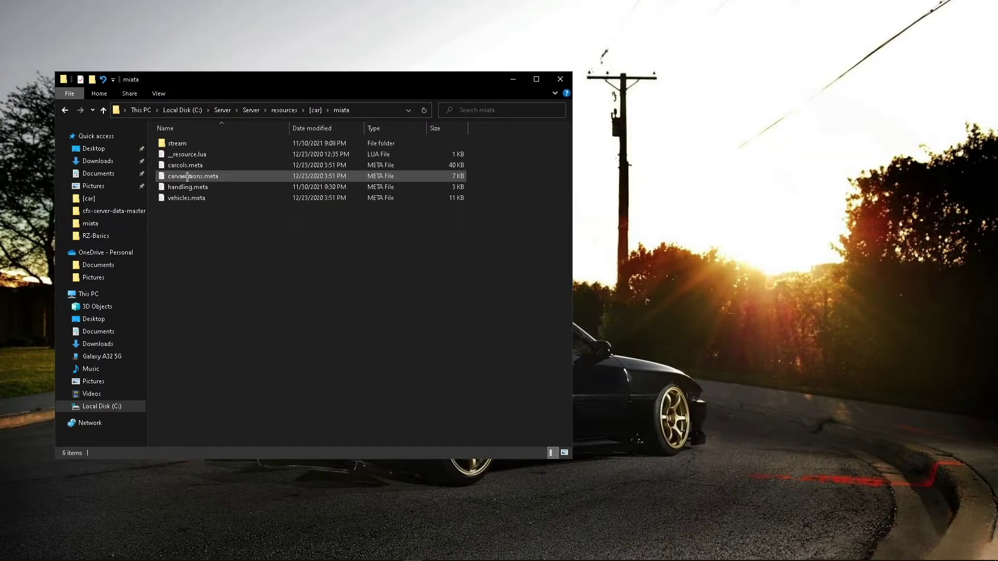
{"action": "double_click", "coordinate": [193, 155]}
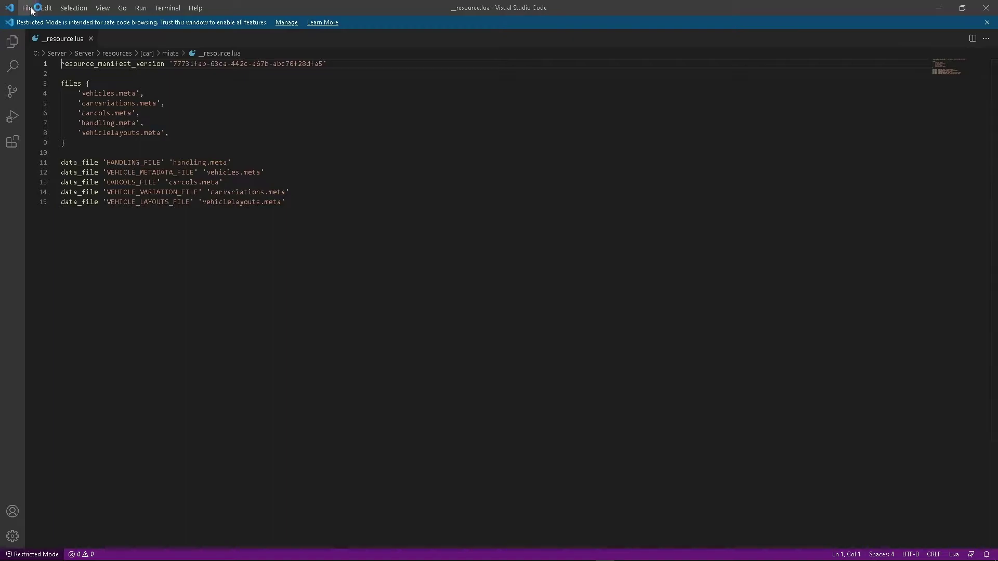
{"action": "left_click", "coordinate": [986, 8]}
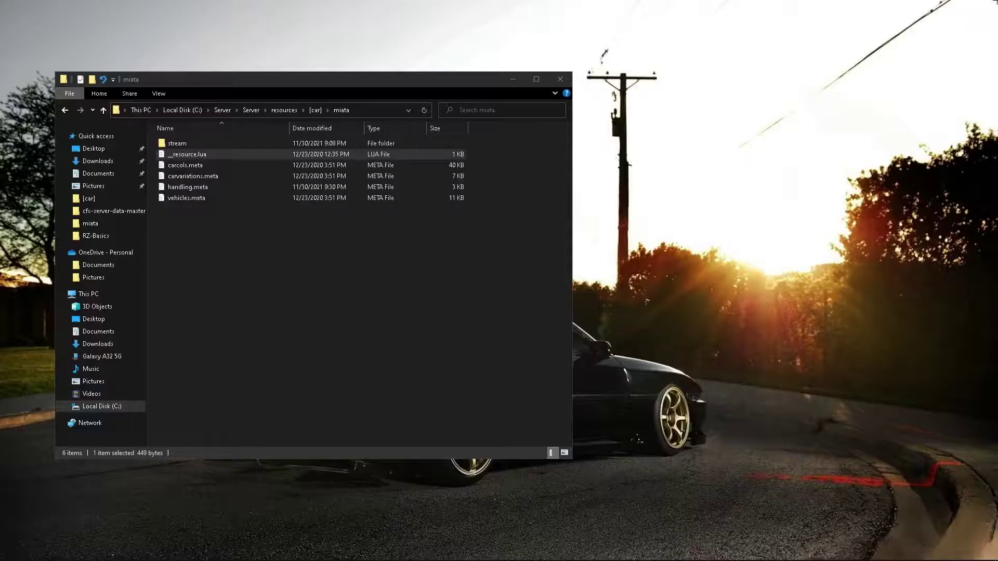
Copy _resource.lua from the miata folder and paste it into the e36 folder.
{"action": "left_click", "coordinate": [314, 110]}
{"action": "double_click", "coordinate": [195, 187]}
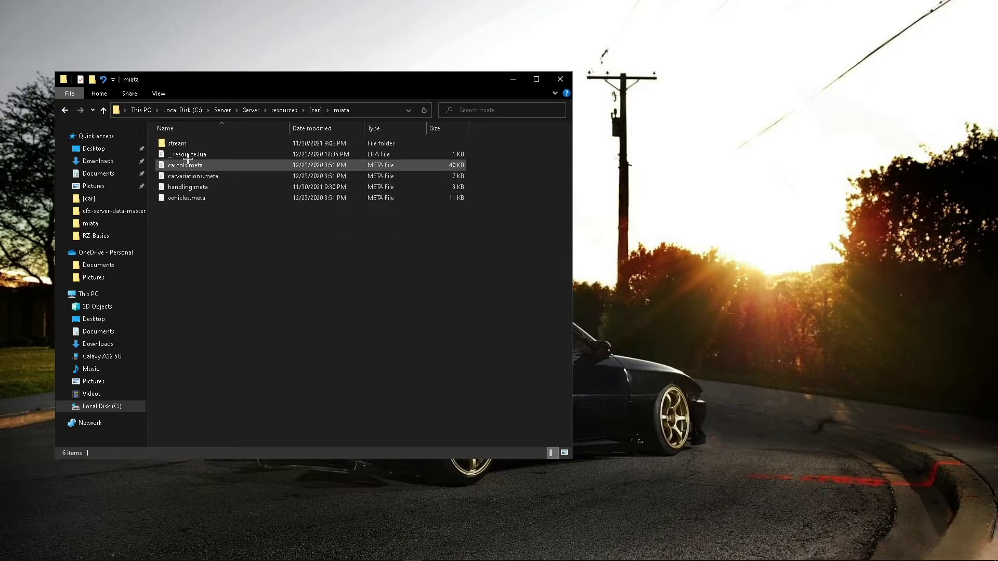
{"action": "right_click", "coordinate": [190, 154]}
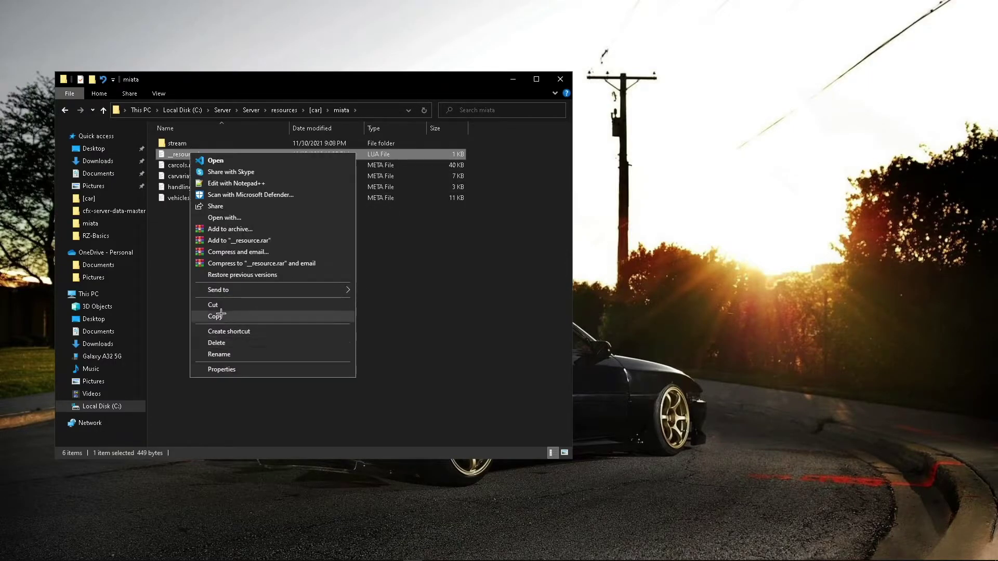
{"action": "left_click", "coordinate": [215, 316]}
{"action": "left_click", "coordinate": [315, 111]}
{"action": "double_click", "coordinate": [174, 143]}
{"action": "right_click", "coordinate": [209, 247]}
{"action": "left_click", "coordinate": [248, 321]}
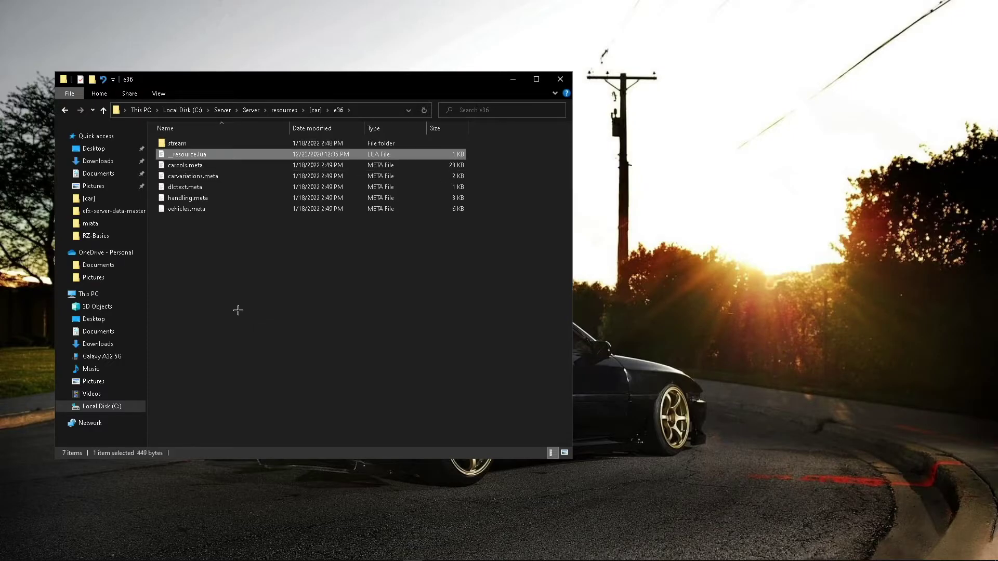
Navigate up to the Server folder and scroll through its contents.
{"action": "left_click", "coordinate": [283, 110]}
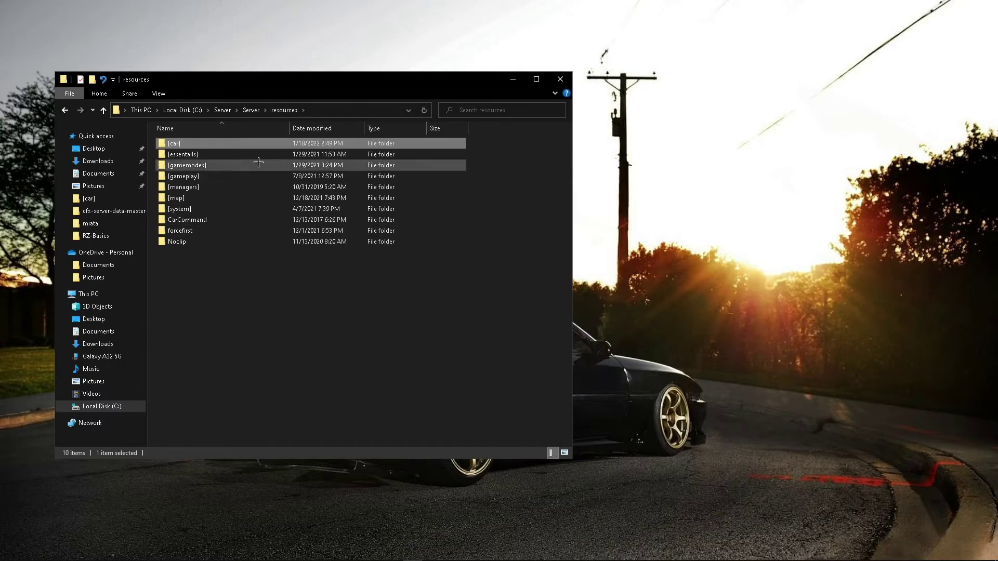
{"action": "left_click", "coordinate": [251, 110]}
{"action": "scroll", "coordinate": [270, 322], "scroll_direction": "down", "scroll_amount": 5}
{"action": "scroll", "coordinate": [271, 322], "scroll_direction": "down", "scroll_amount": 8}
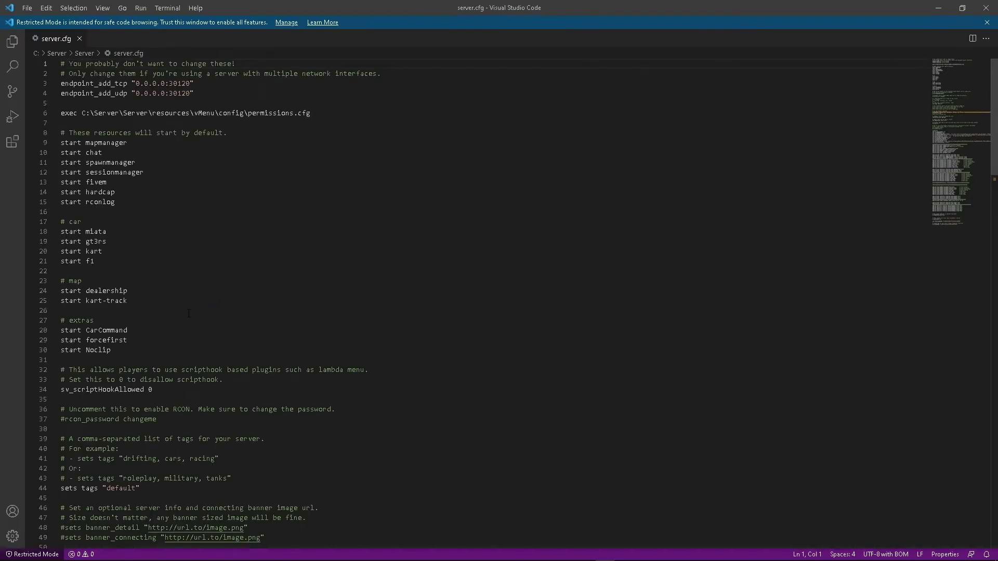
Add a 'start e36' line after 'start f1' in server.cfg and save it.
{"action": "key", "text": "Return"}
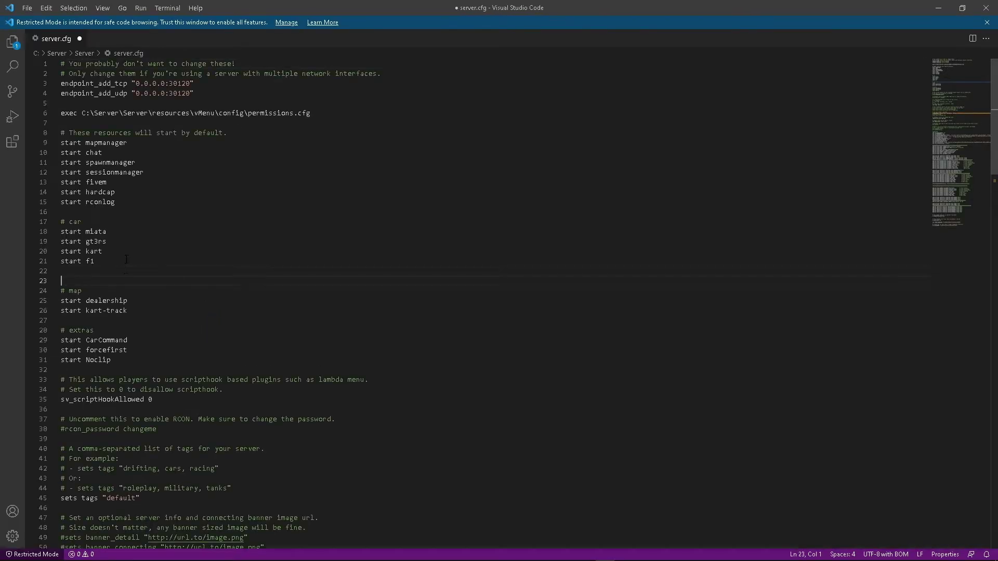
{"action": "type", "text": "start"}
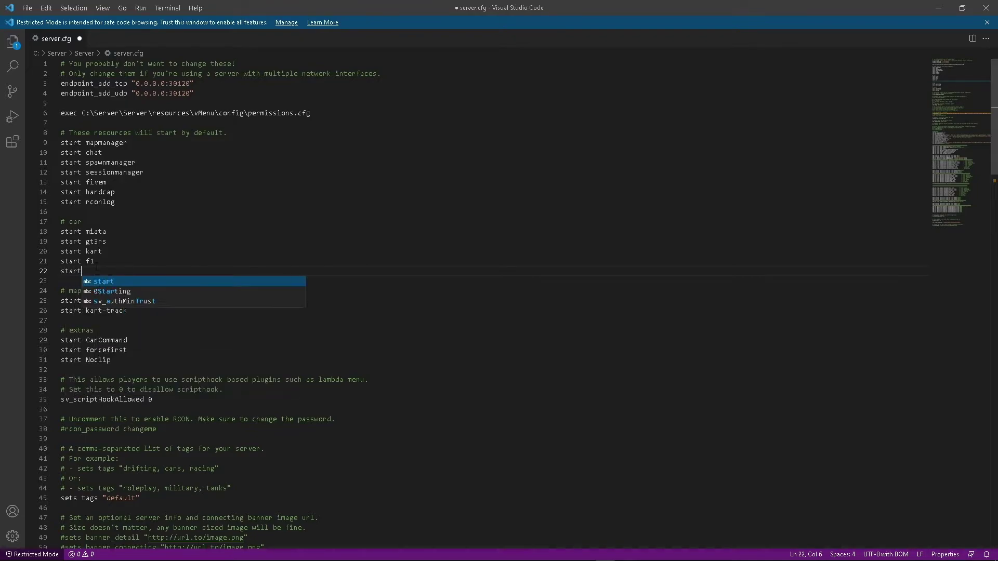
{"action": "type", "text": " e36"}
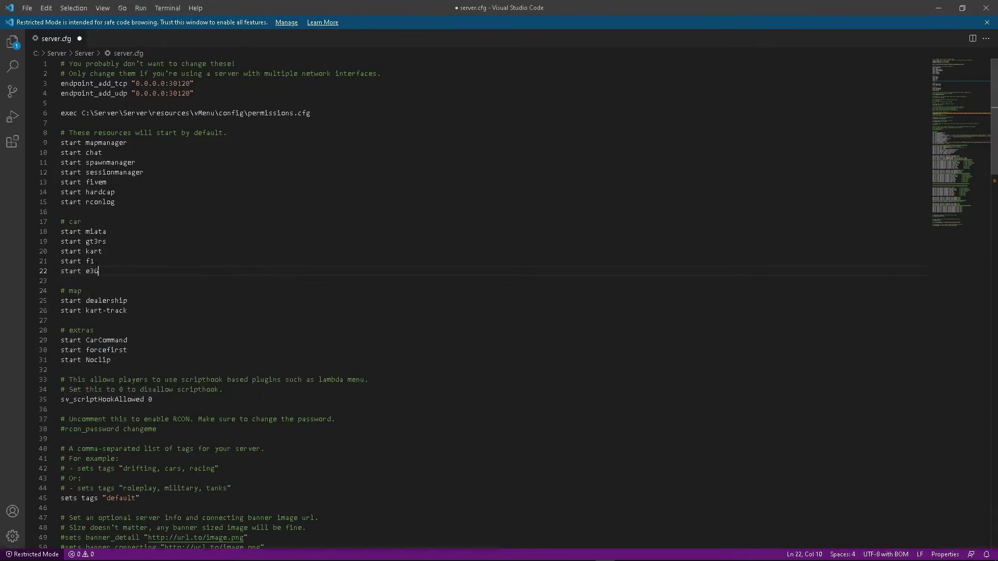
{"action": "left_click", "coordinate": [13, 41]}
{"action": "left_click", "coordinate": [138, 53]}
Run Start_Server.cmd from C:\Server\Server, answering y to clear the cache.
{"action": "key", "text": "alt+Tab"}
{"action": "left_click", "coordinate": [223, 109]}
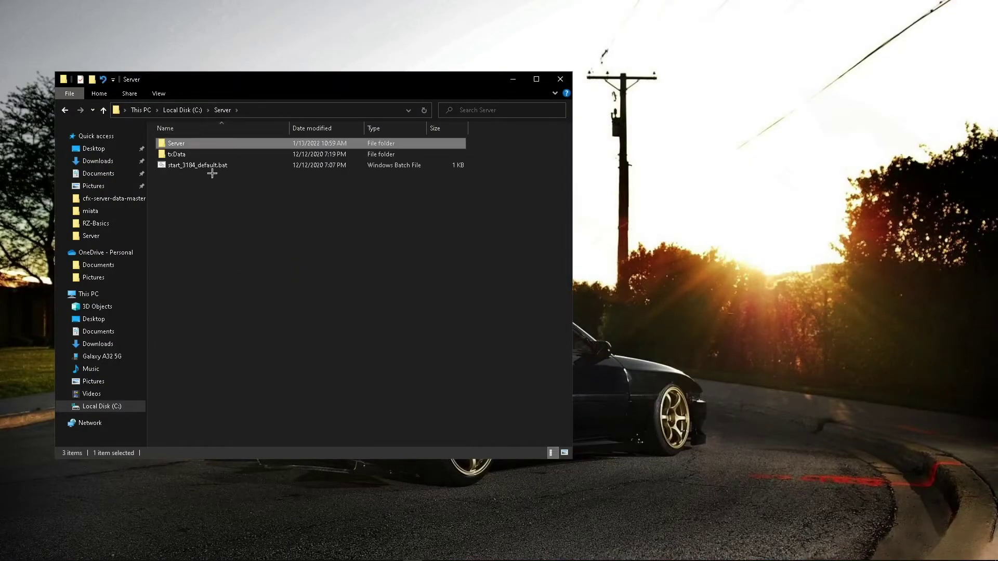
{"action": "double_click", "coordinate": [179, 144]}
{"action": "scroll", "coordinate": [267, 263], "scroll_direction": "down", "scroll_amount": 14}
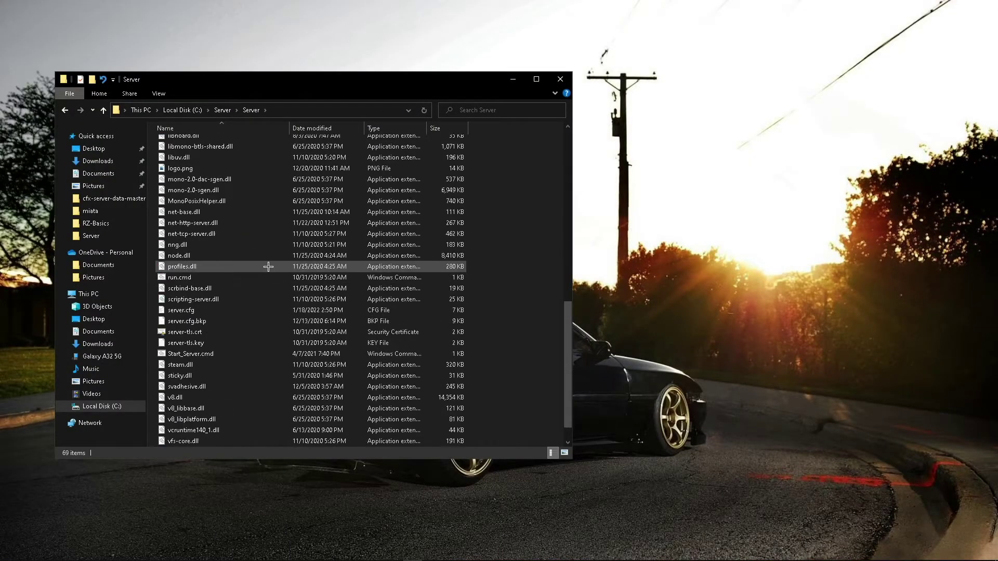
{"action": "double_click", "coordinate": [221, 328]}
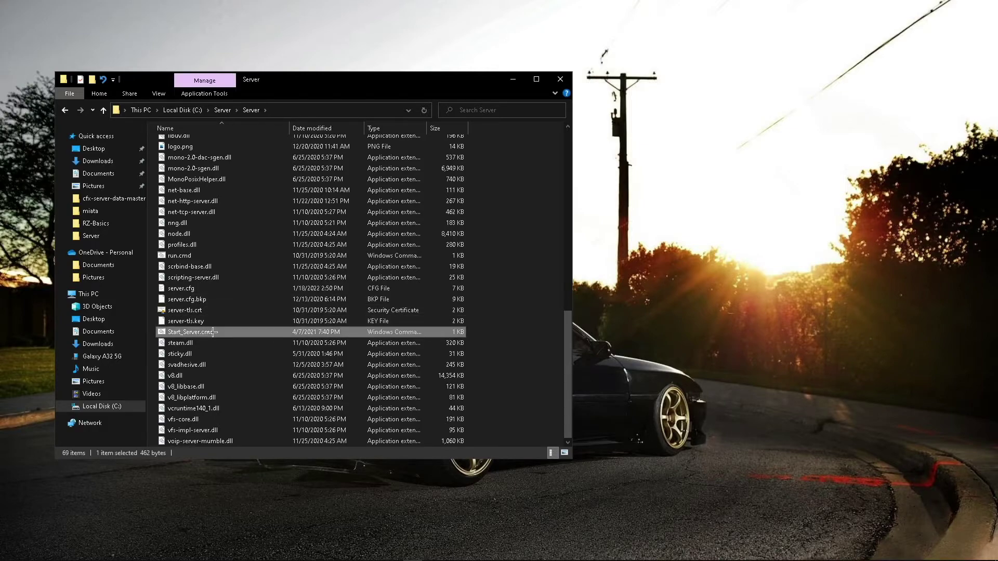
{"action": "type", "text": "y"}
{"action": "key", "text": "Return"}
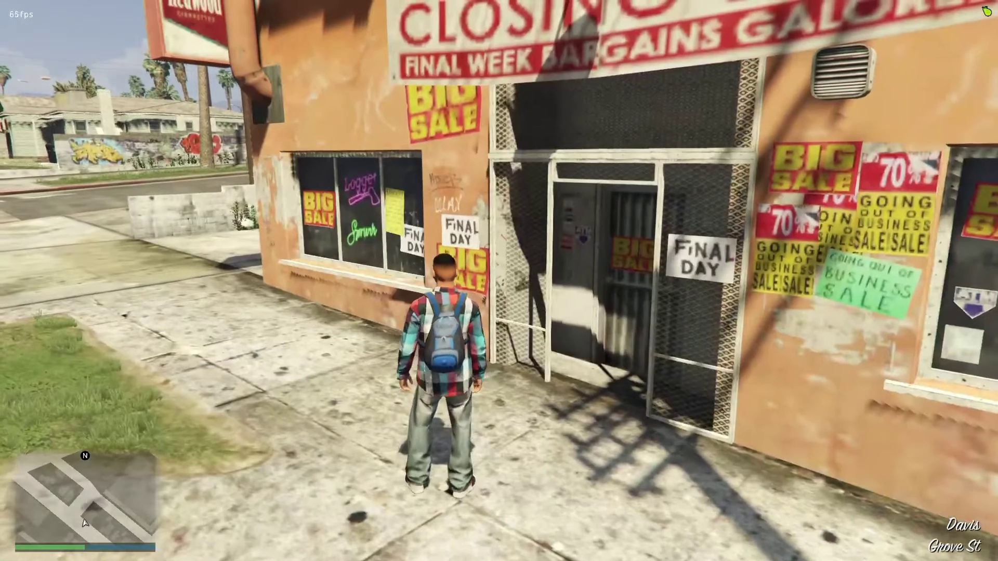
Walk and run the character along the street to the grey E36's driver door.
{"action": "key", "text": "w"}
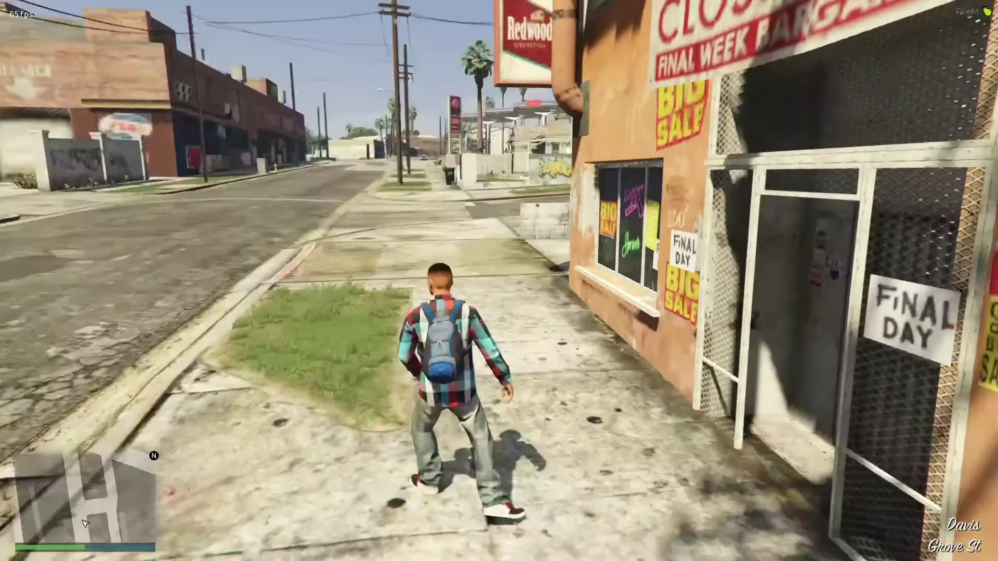
{"action": "key", "text": "shift"}
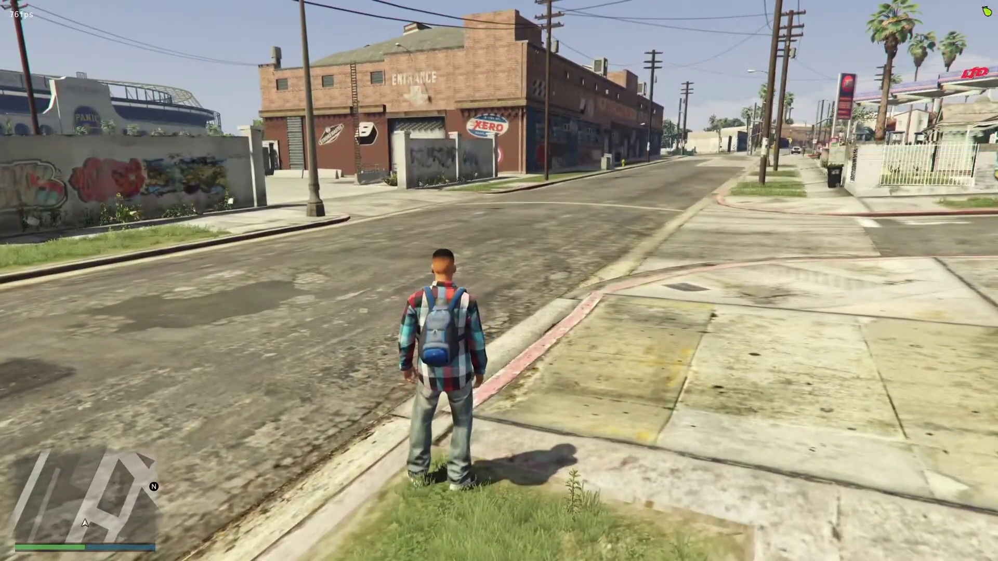
{"action": "key", "text": "w"}
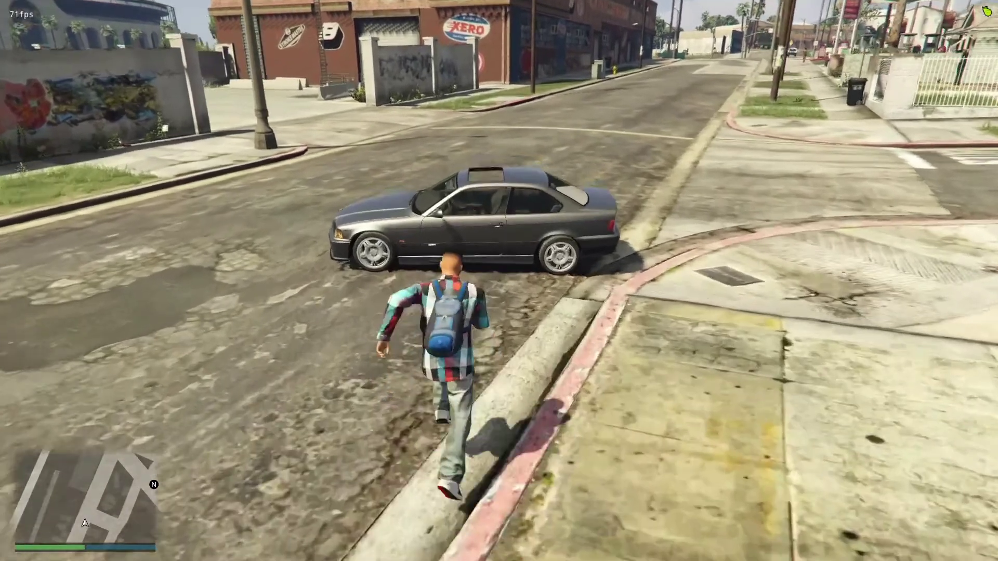